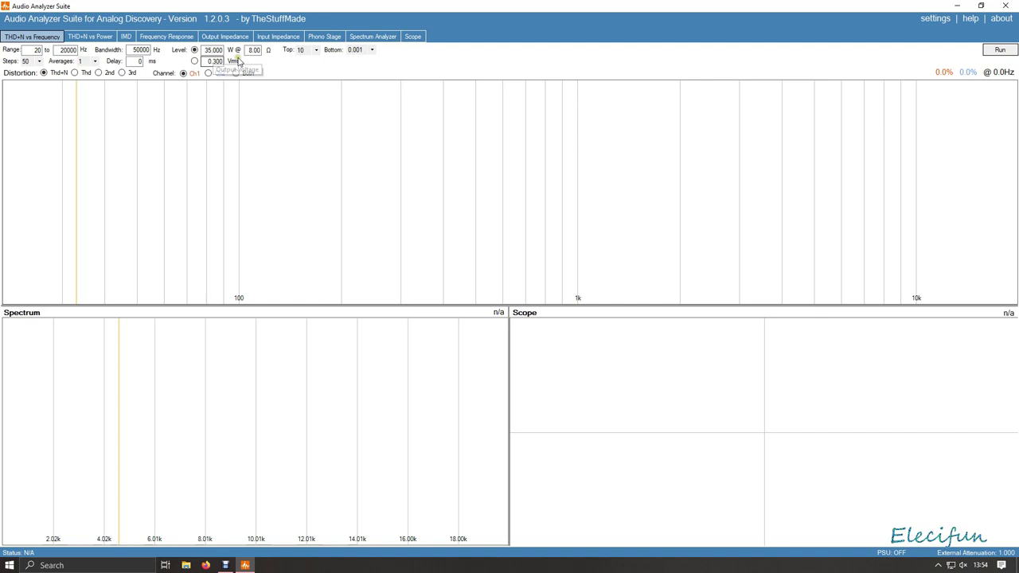
- Set the output level to 0.300 Vrms and run a THD+N sweep, stopping near 125 Hz
click(194, 61)
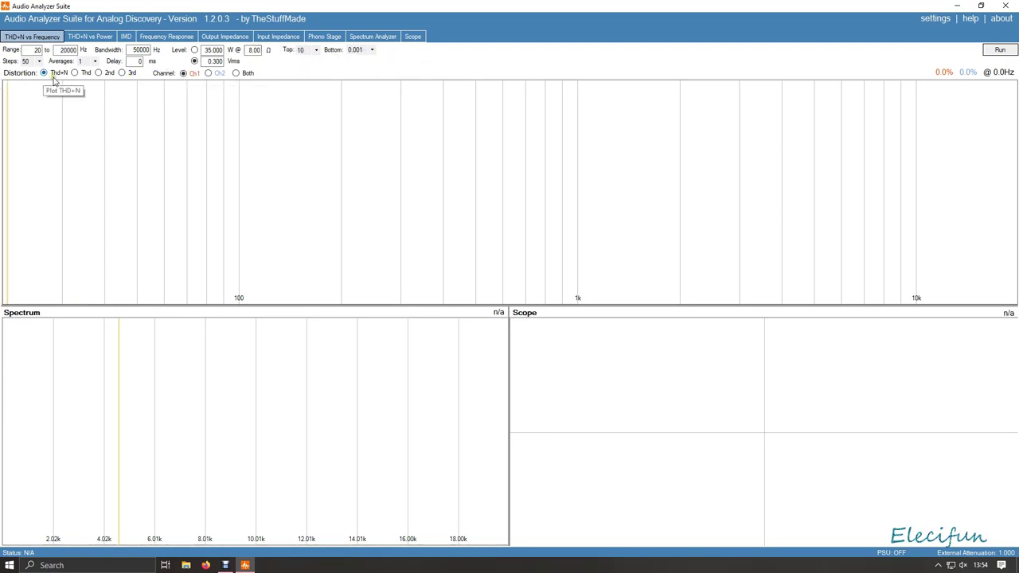
click(997, 51)
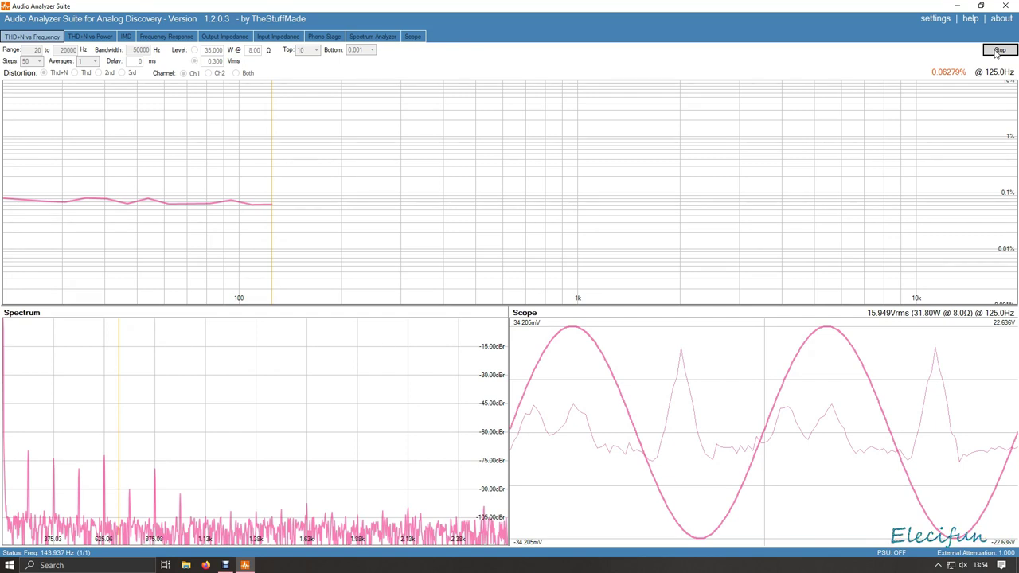
click(994, 53)
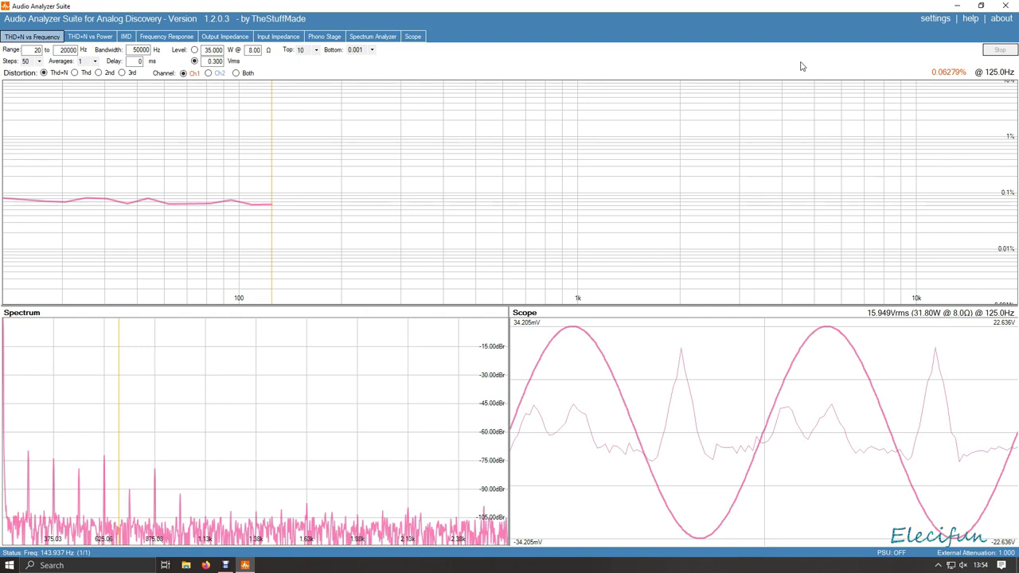
- Close Audio Analyzer Suite, relaunch it from the Start menu's AudioAnalyzer tile, and maximize it
click(1004, 7)
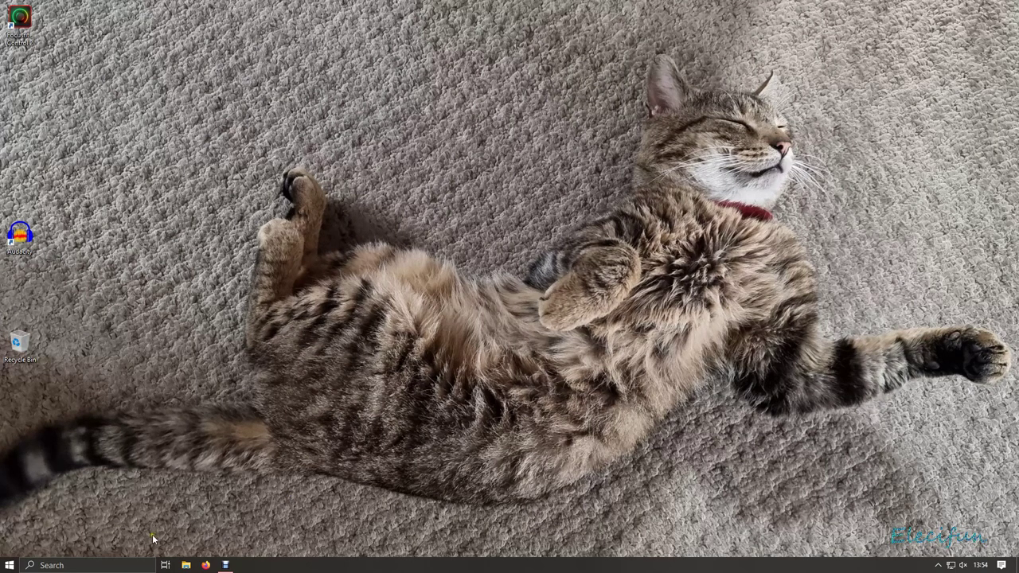
click(10, 565)
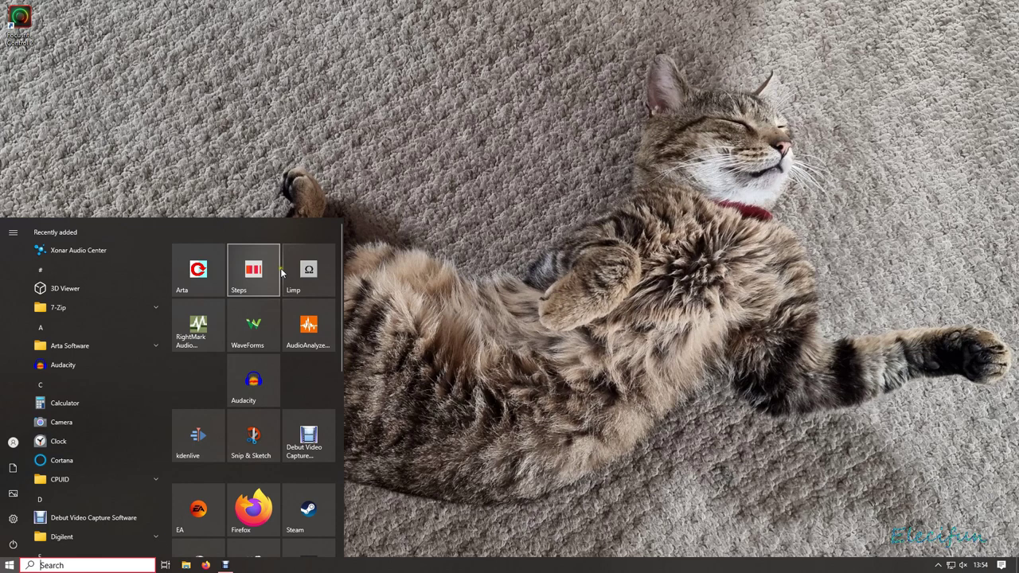
click(308, 328)
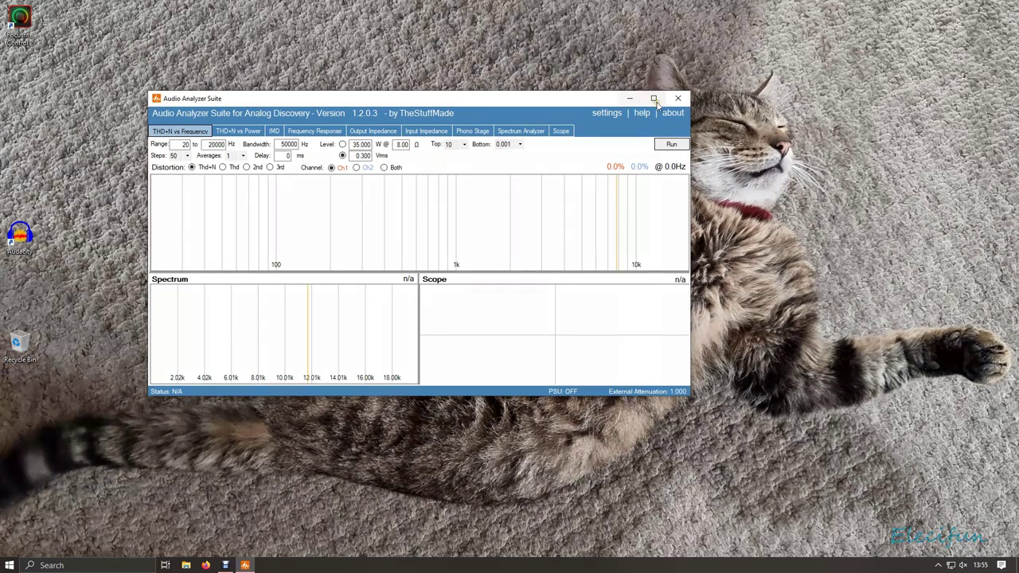
click(654, 99)
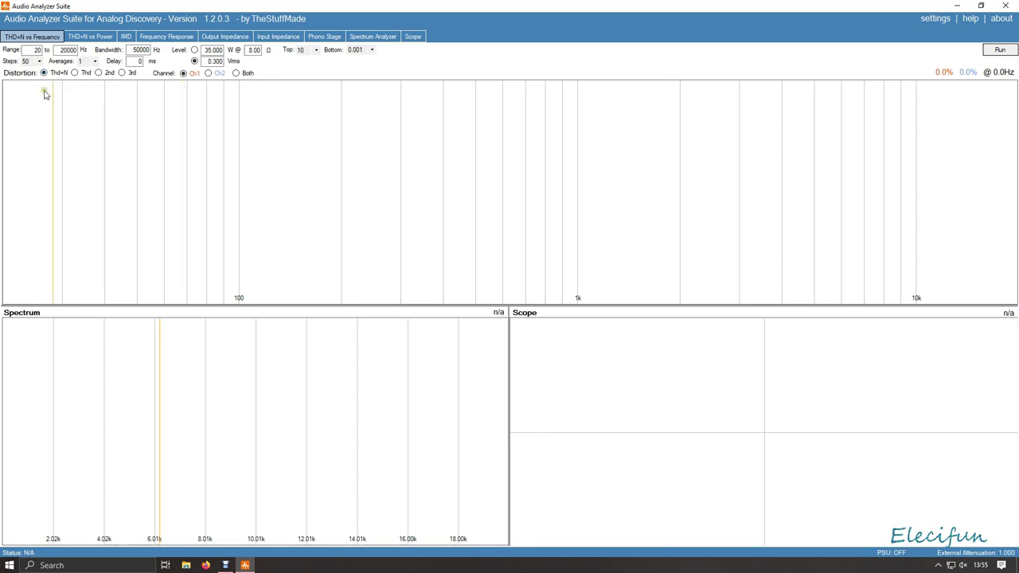
- Run the full 20 Hz–20 kHz THD+N sweep, reading about 0.07–0.09%
click(995, 52)
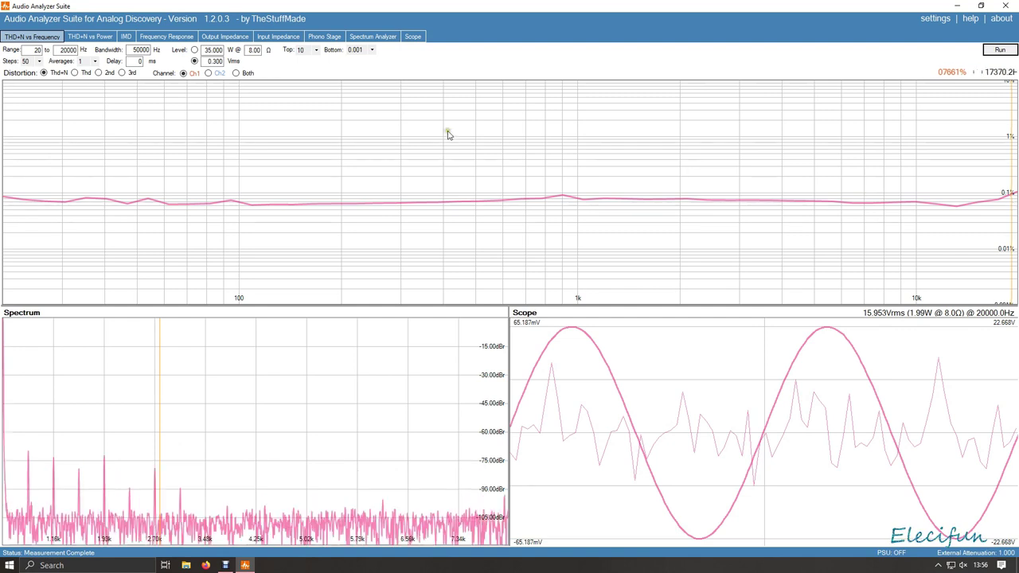
- Switch the distortion plot to THD only, showing roughly 0.04–0.05%
click(74, 73)
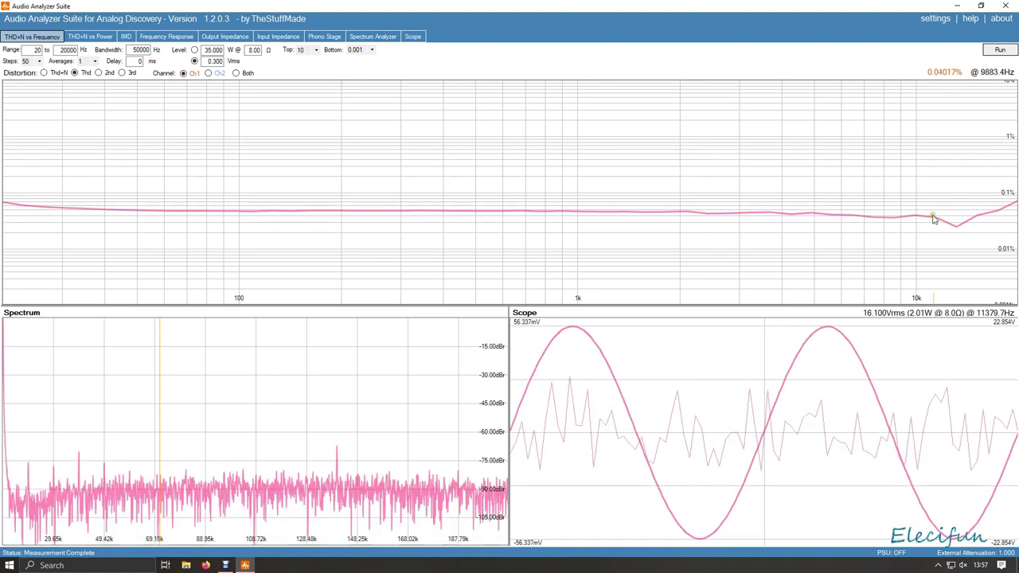
- Plot the 2nd, then 3rd harmonic, reading 3rd-harmonic values near 1.4 kHz and 4.9 kHz
click(99, 73)
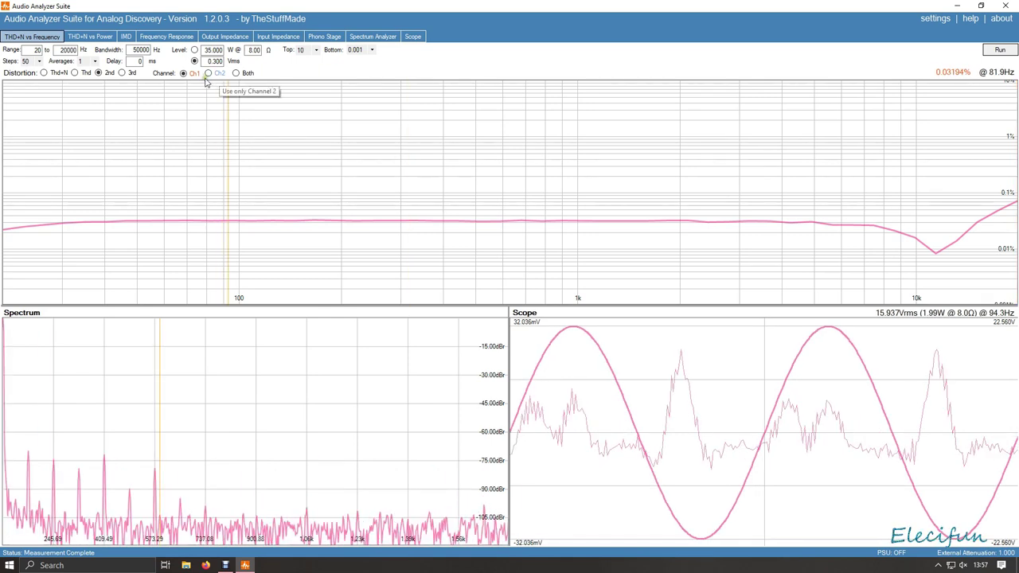
click(121, 72)
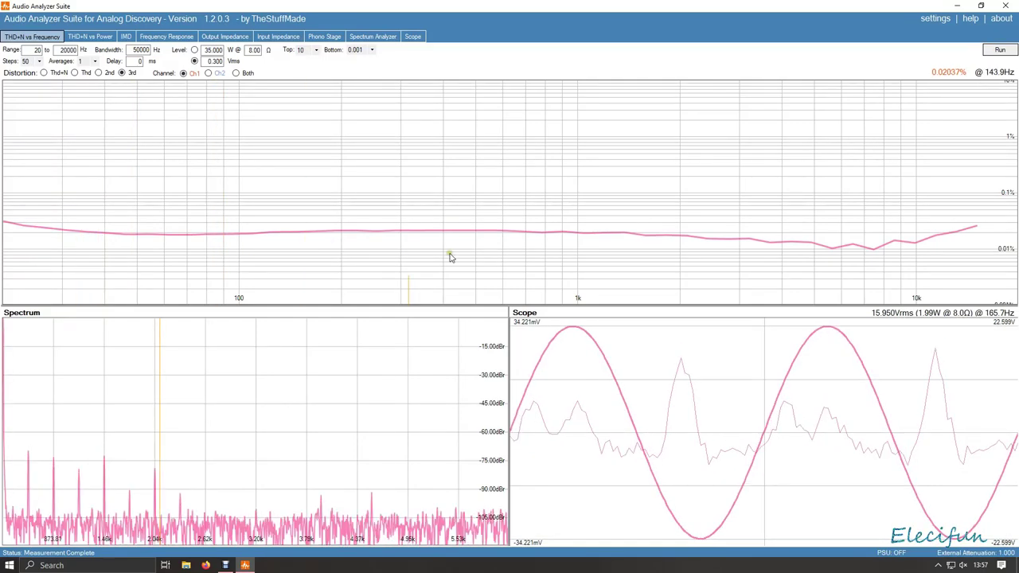
drag(450, 256, 671, 266)
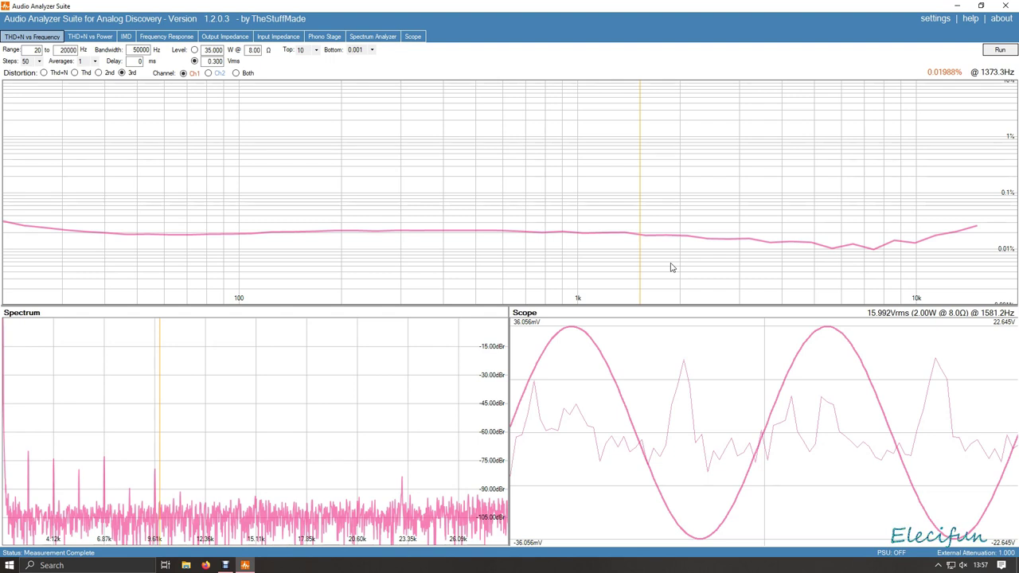
mouse_move(671, 267)
mouse_down()
mouse_move(920, 245)
mouse_move(734, 198)
mouse_move(130, 85)
mouse_move(75, 85)
mouse_move(260, 84)
mouse_up()
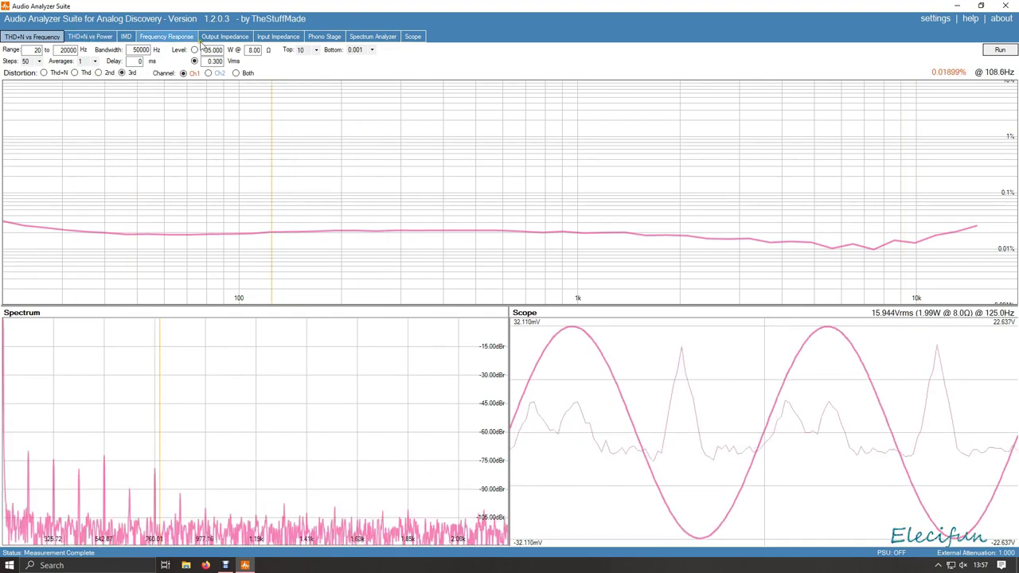
- Set up a Ch1 frequency response test with the level entered as 03 Vrms
click(174, 39)
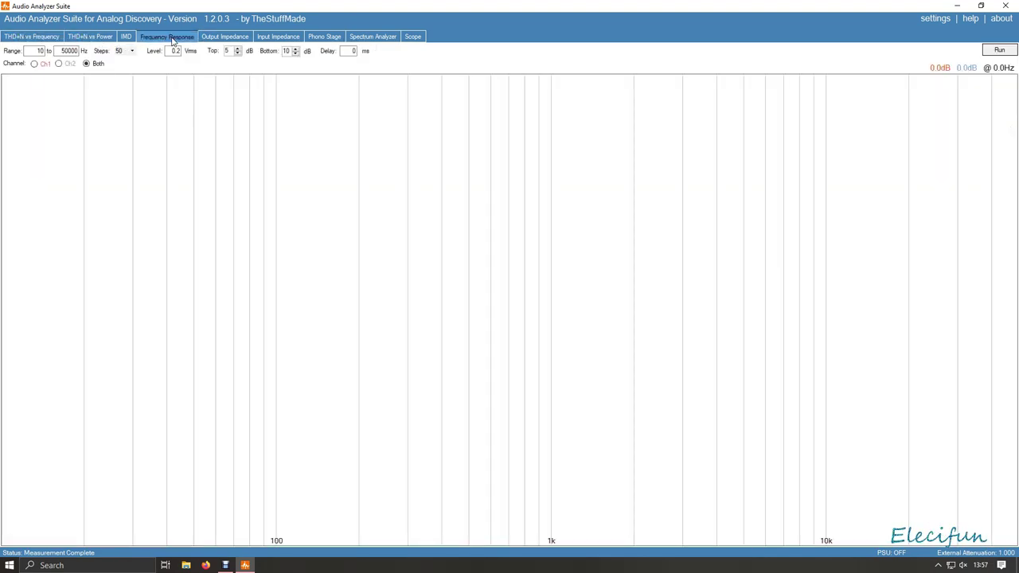
click(89, 189)
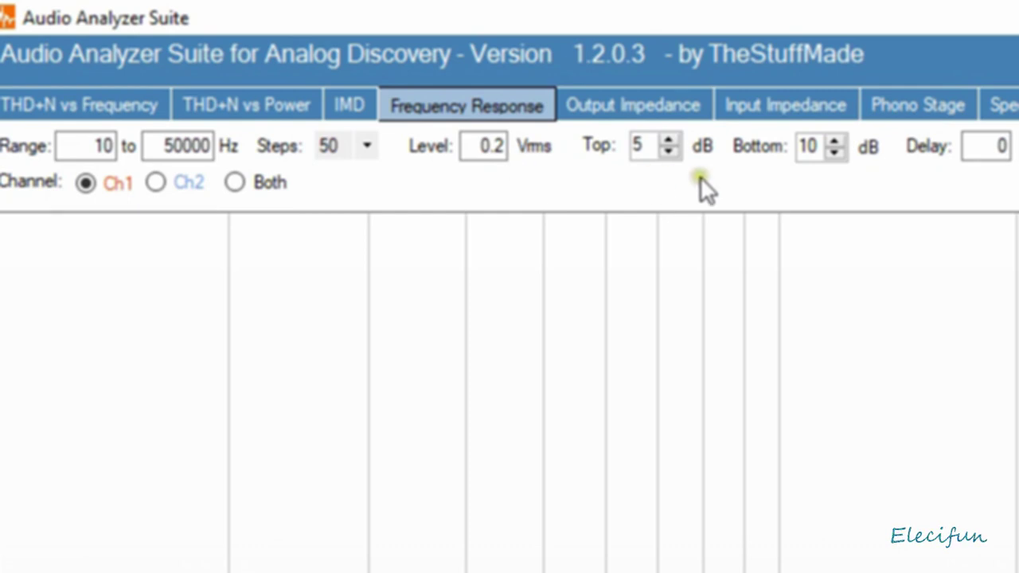
click(493, 148)
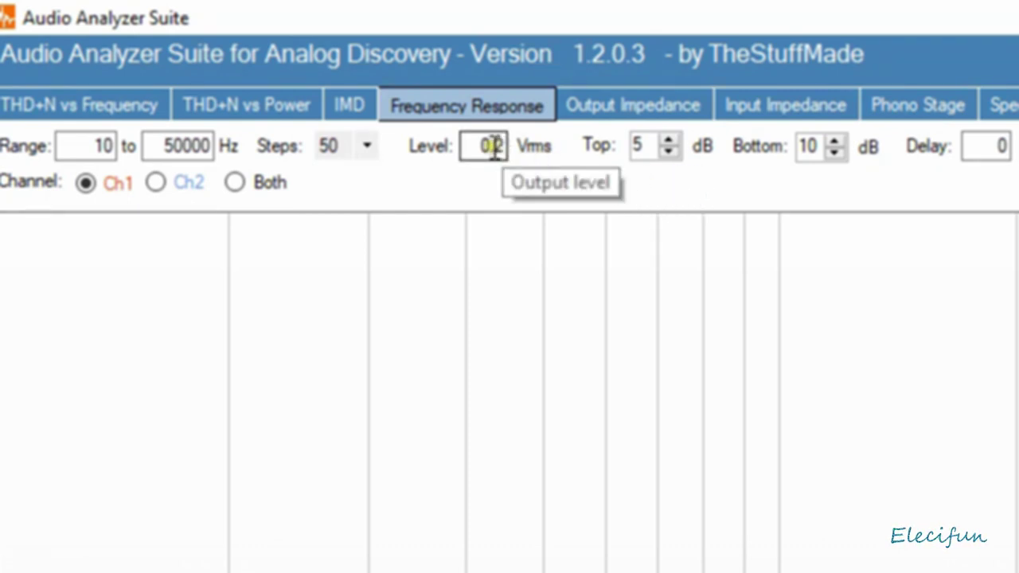
click(494, 148)
drag(493, 148, 541, 148)
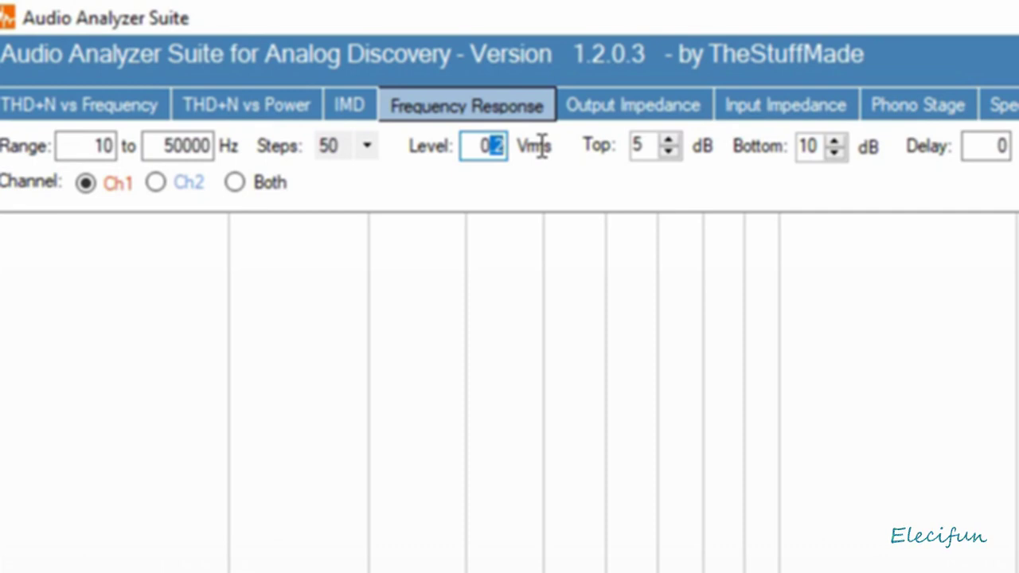
text(3)
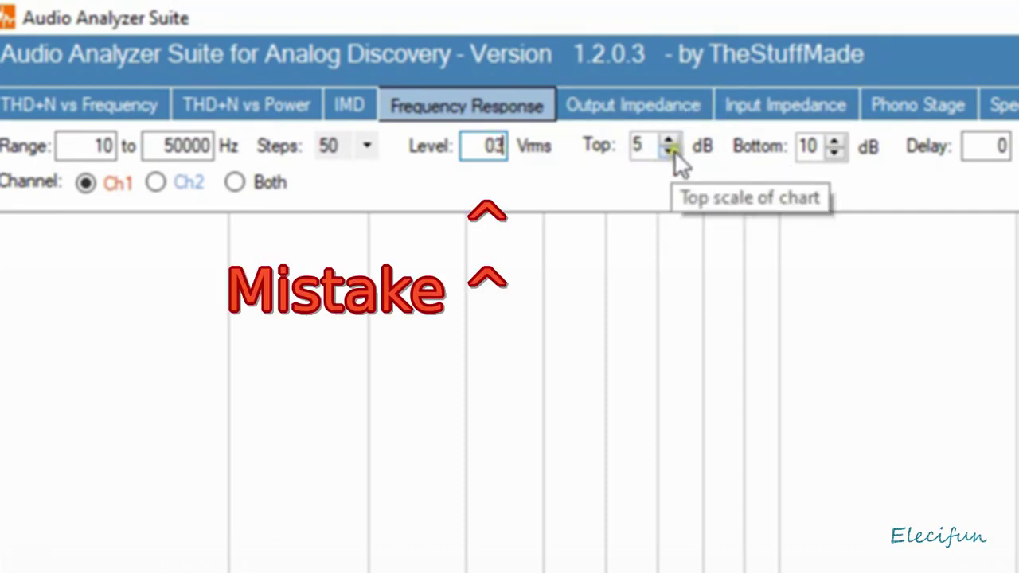
- Lower the chart's top and bottom limits to 3 dB
click(673, 151)
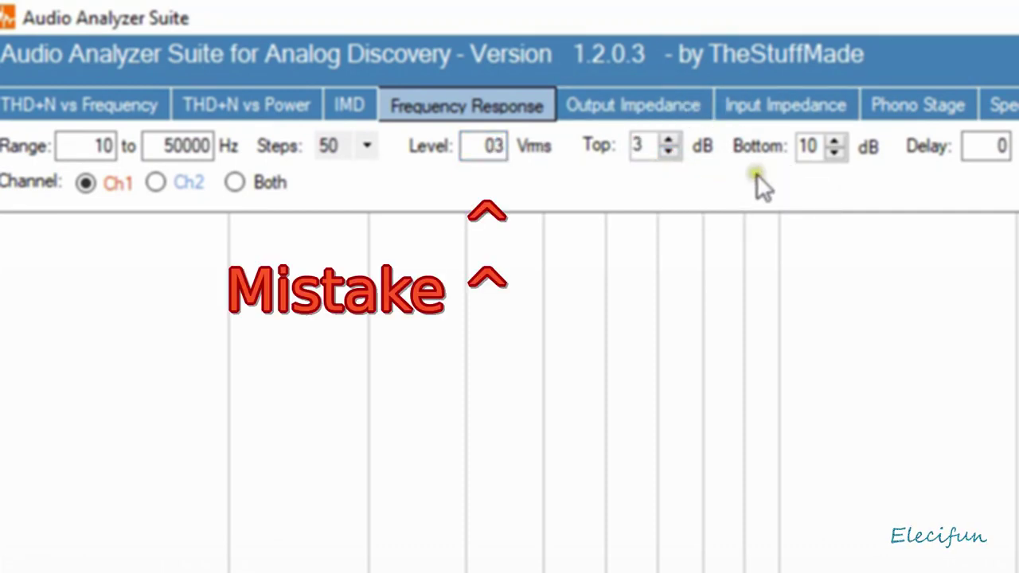
click(833, 151)
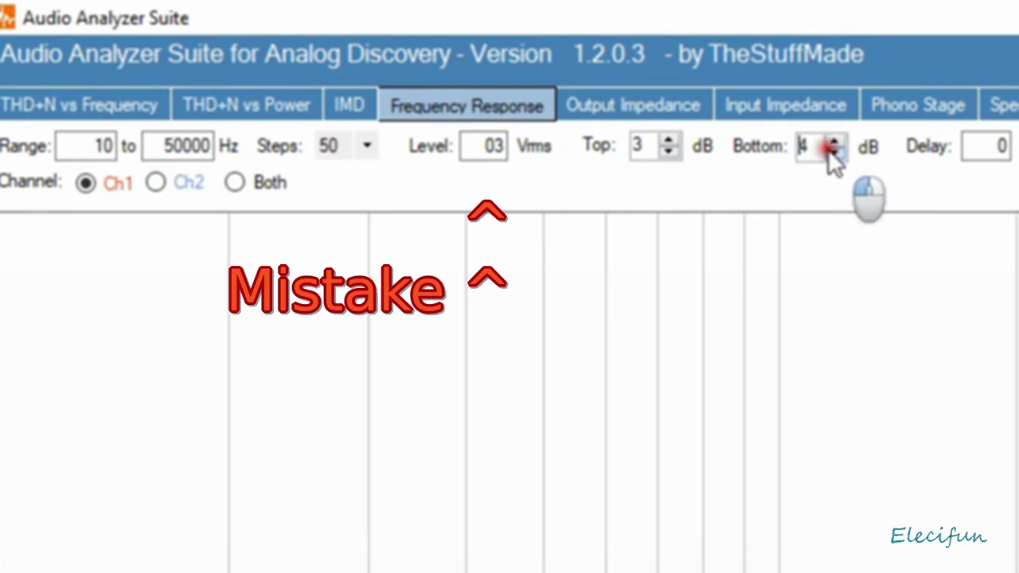
click(833, 151)
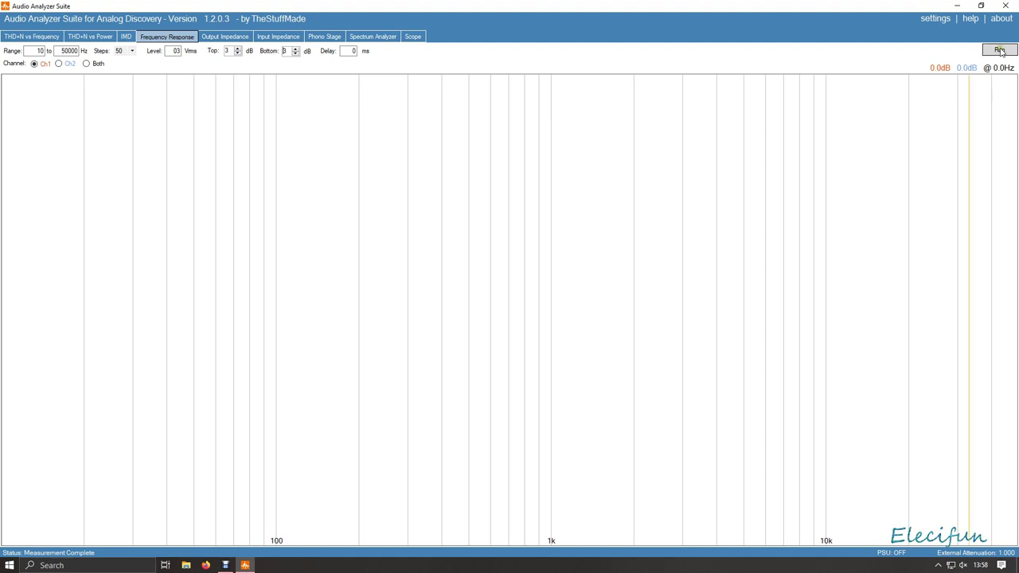
- Run the frequency response sweep at the mistaken 03 Vrms level
click(999, 51)
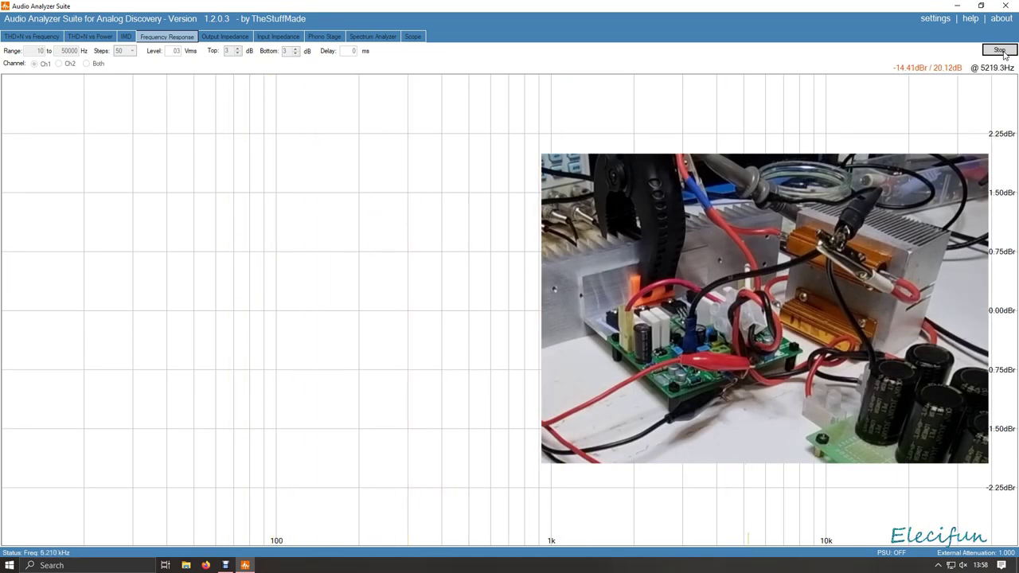
- Abort the running frequency response sweep
click(1001, 51)
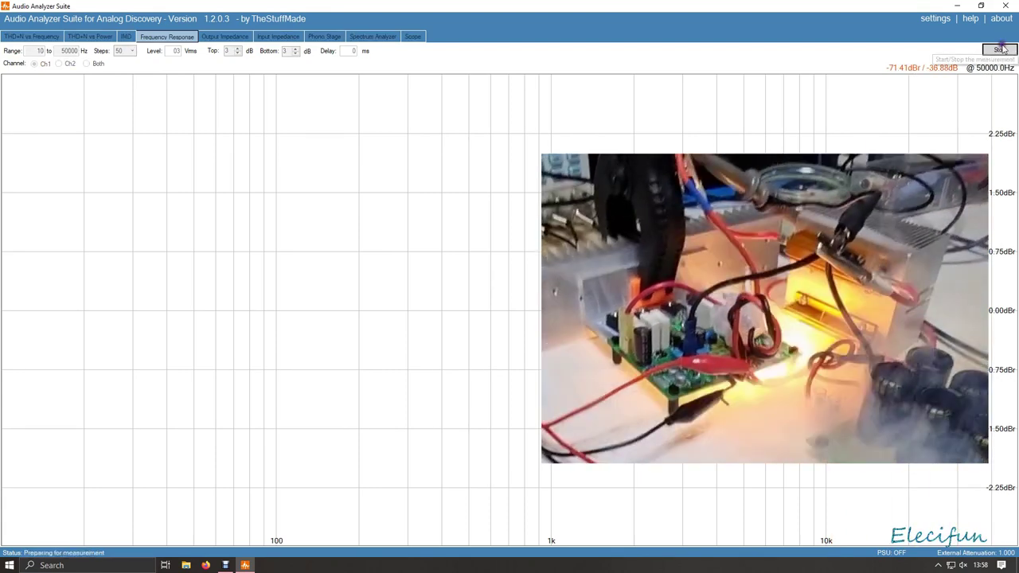